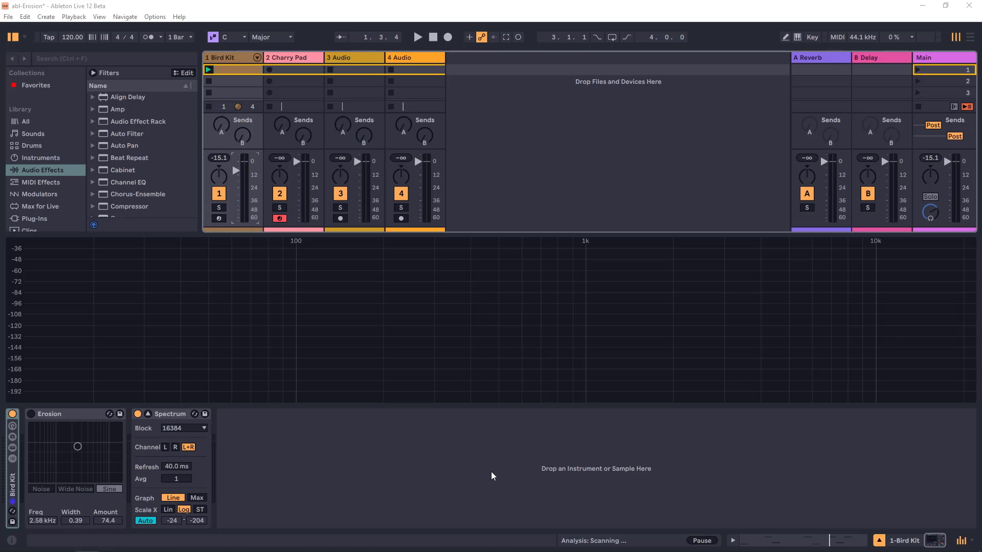
- Enable Erosion during playback and sweep its sine point, ending at about 4.46 kHz with an amount of about 104
key(space)
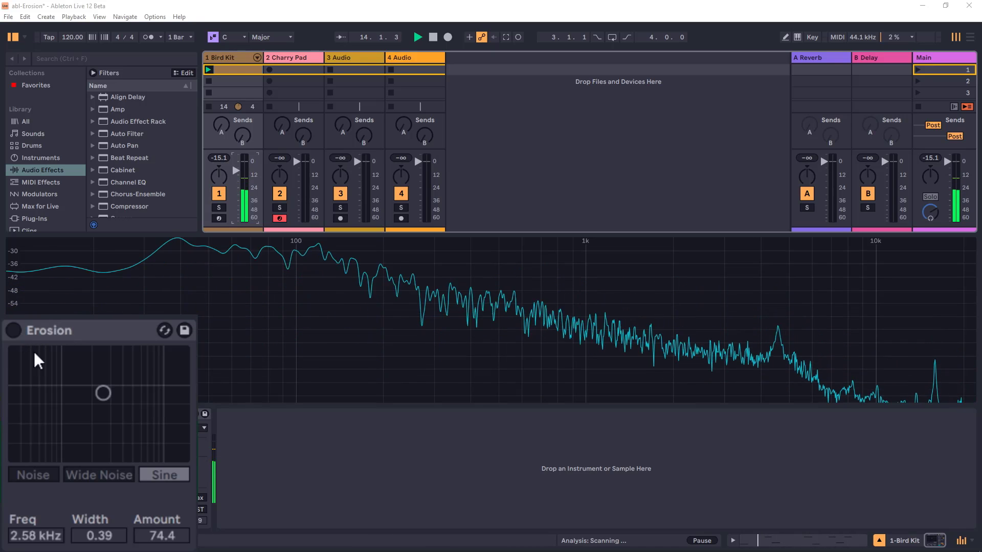
click(14, 331)
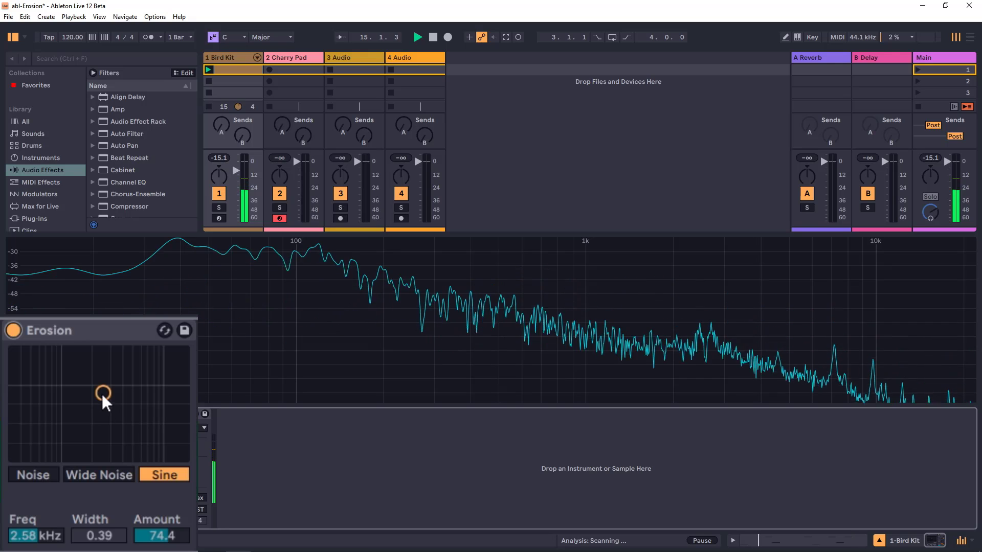
drag(103, 392, 100, 454)
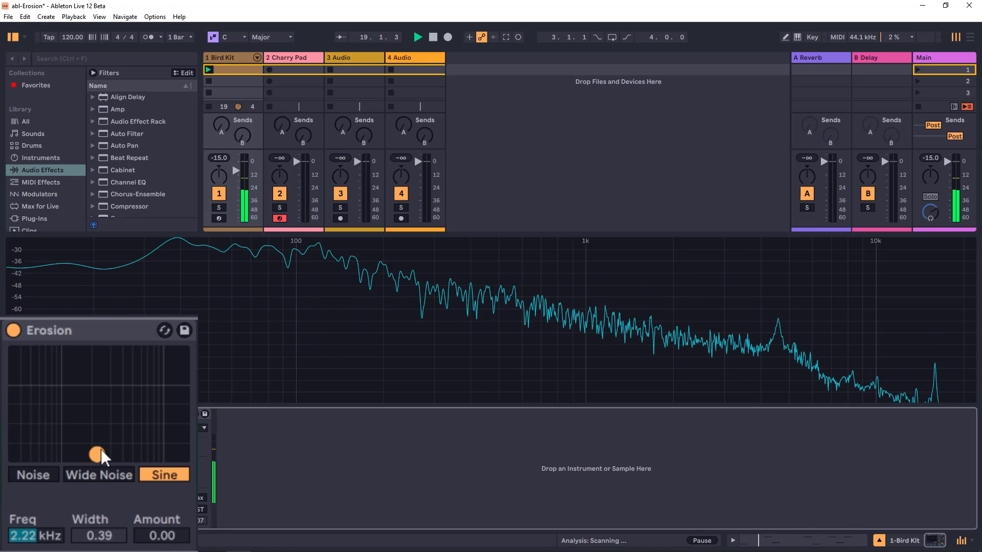
drag(99, 452, 70, 416)
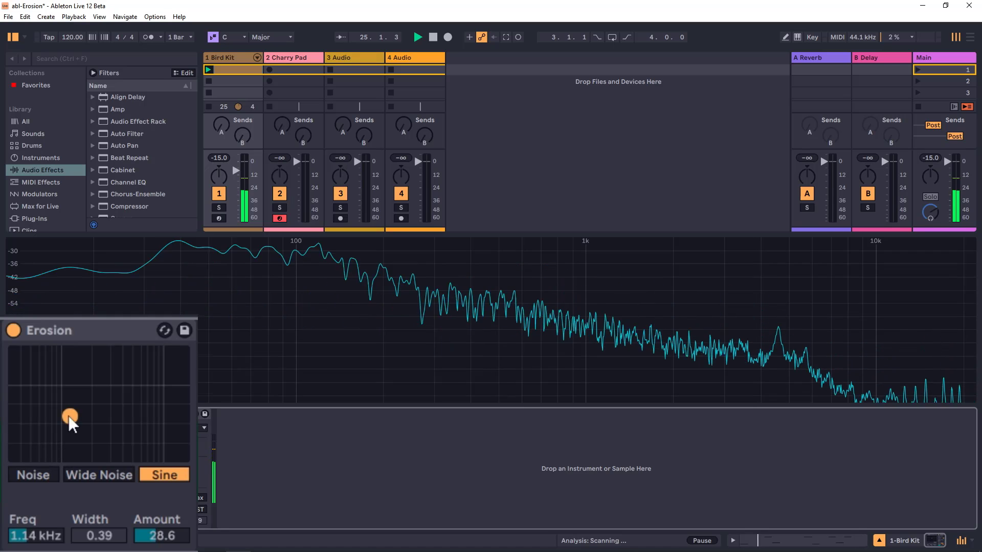
drag(70, 416, 125, 381)
- Switch Erosion to Noise mode and toggle the device off and on to compare the processed and dry spectrum
click(33, 474)
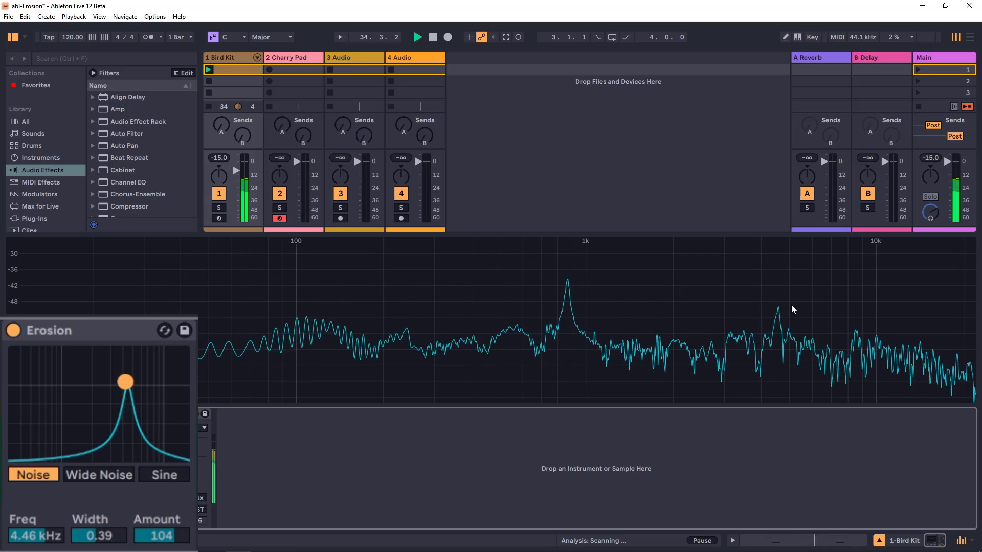
click(14, 327)
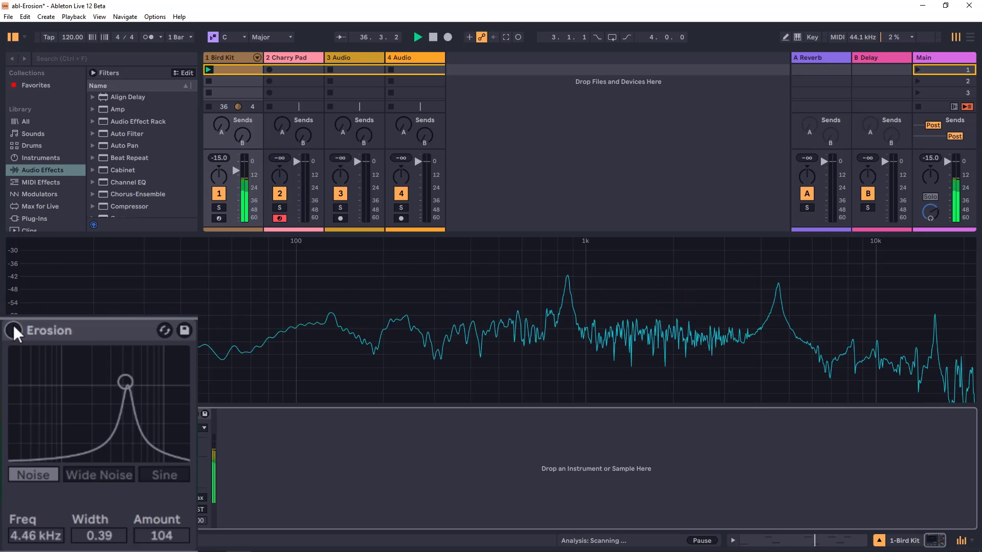
click(13, 327)
click(13, 328)
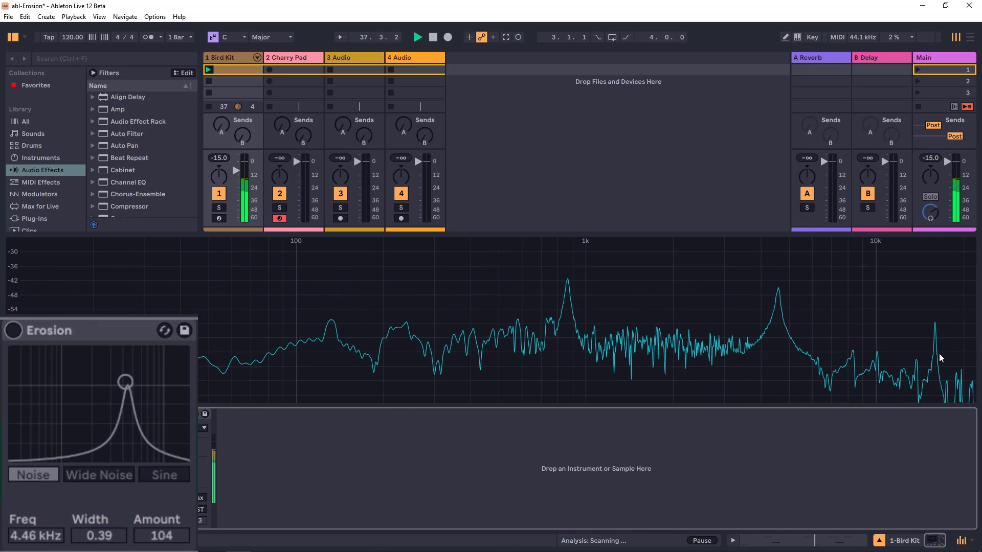
click(13, 329)
- Move Erosion's noise point to about 5.35 kHz with an amount of about 80.4 and compare it with the bypassed sound
mouse_move(128, 378)
mouse_down()
mouse_move(141, 387)
mouse_move(133, 390)
mouse_up()
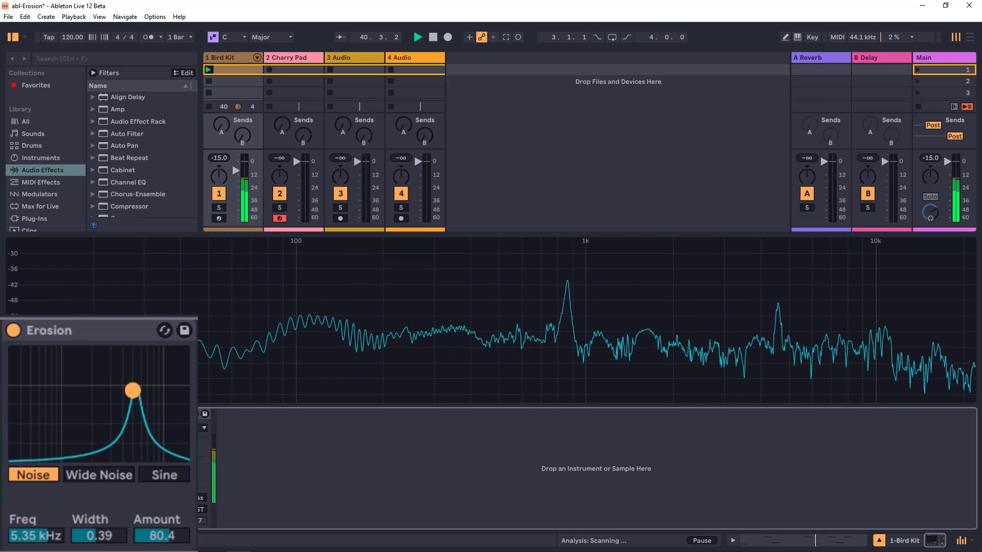
click(13, 330)
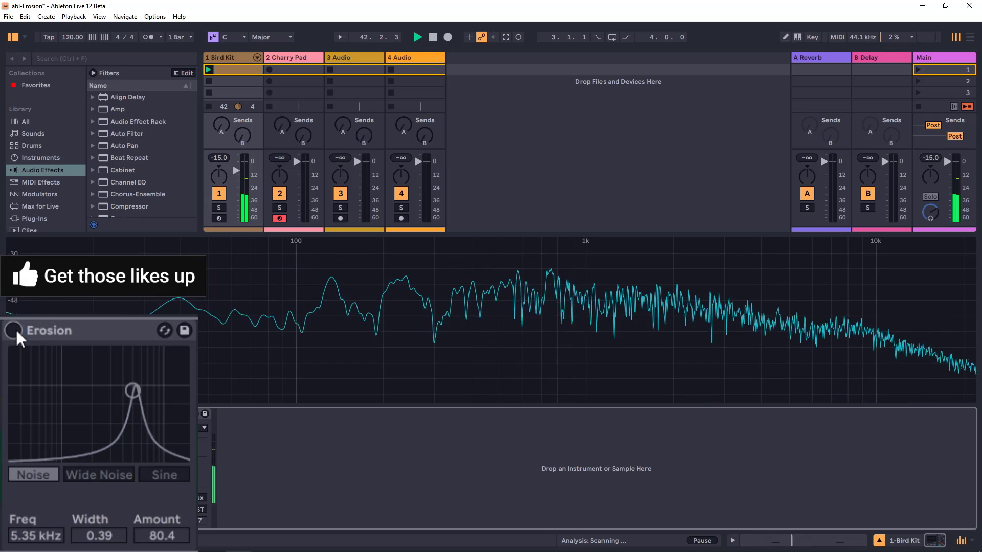
click(15, 330)
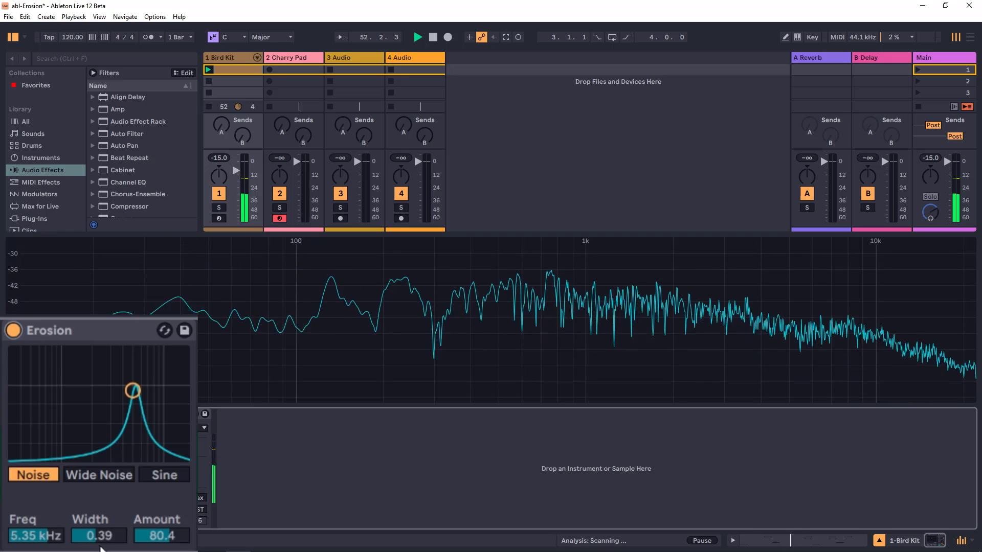
- Widen Erosion's noise band to 2.50, move its point to about 15.9 kHz with an amount of about 60.2, and compare against bypass
drag(100, 549, 101, 358)
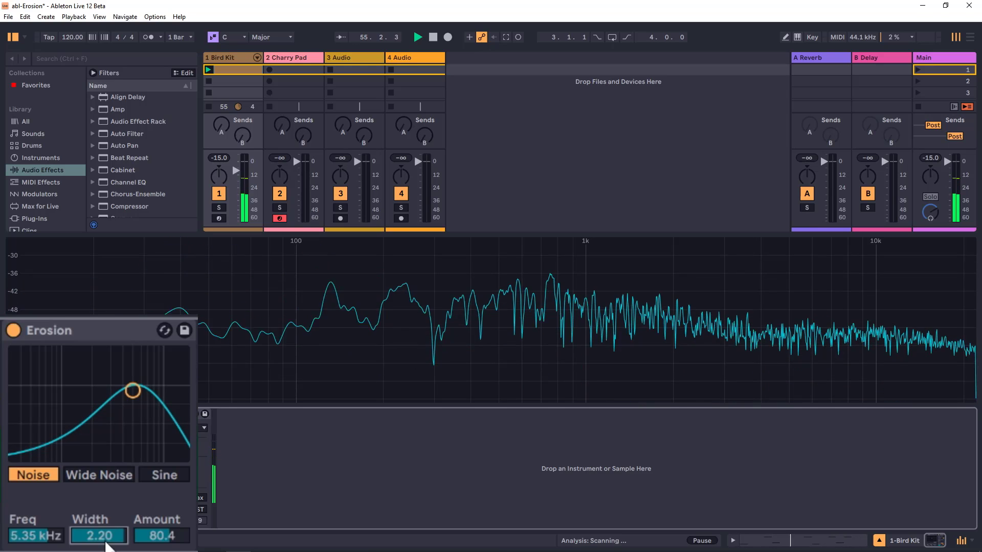
drag(133, 392, 133, 430)
drag(114, 530, 117, 501)
drag(132, 391, 177, 399)
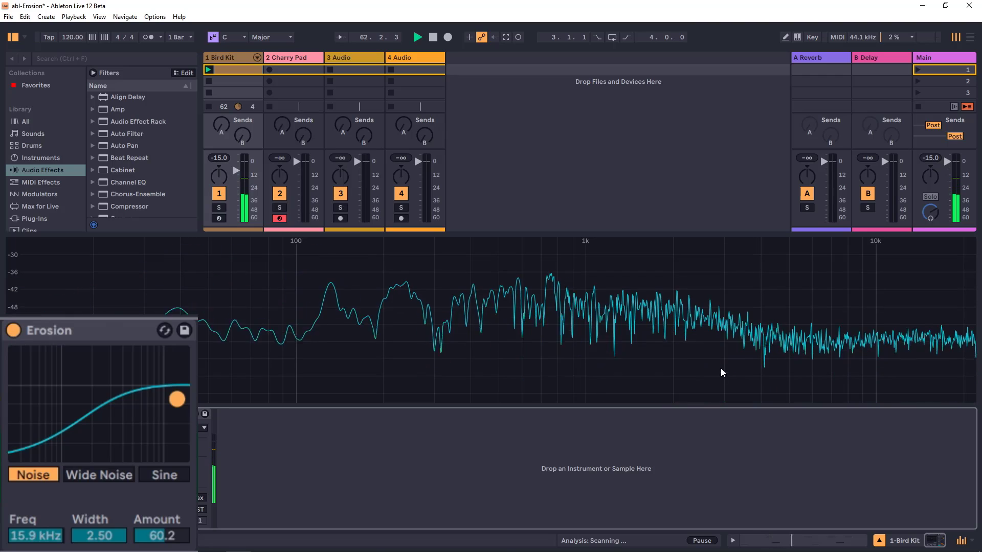
click(15, 330)
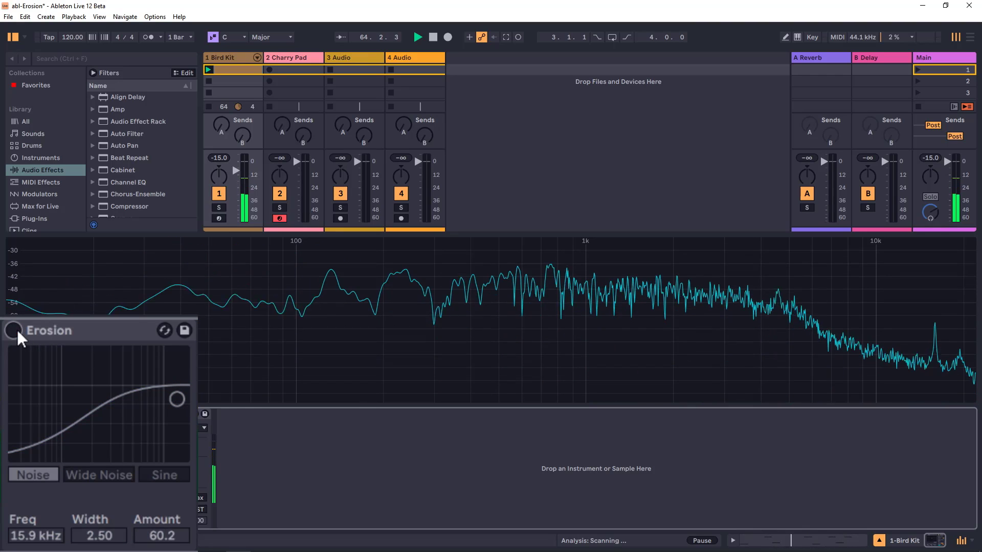
click(16, 330)
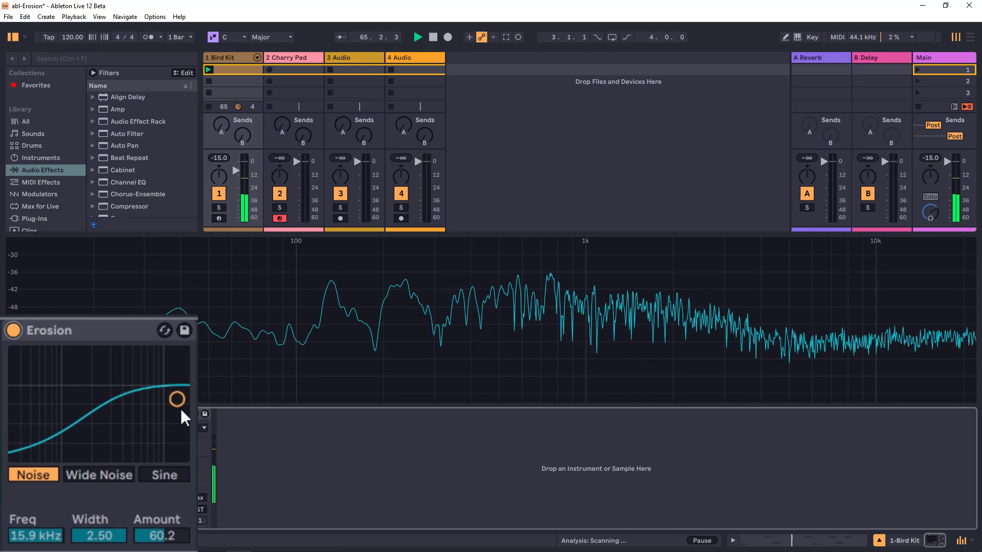
- Set Erosion's noise to about 18.0 kHz with an amount of about 9.64 and toggle the device to compare with the dry sound
drag(176, 403, 181, 432)
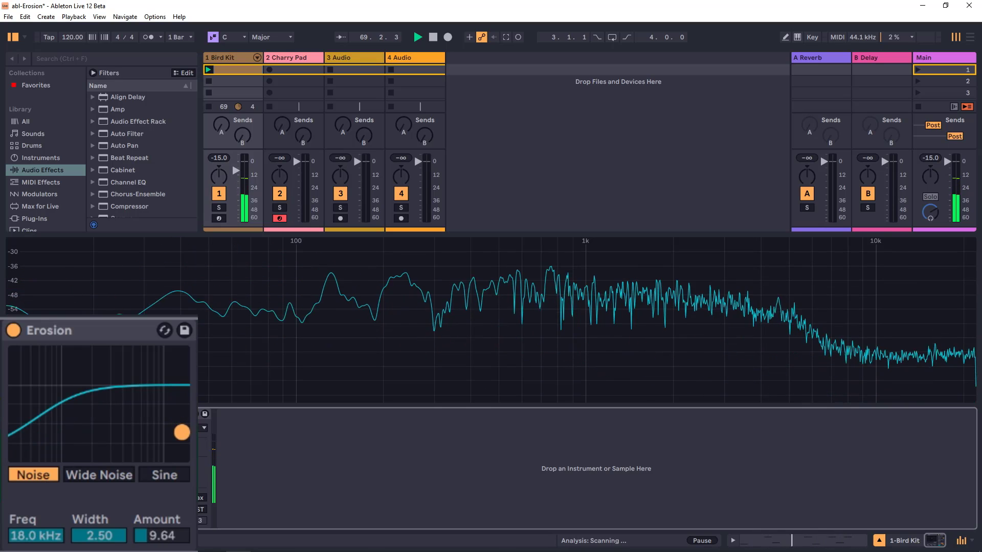
click(14, 330)
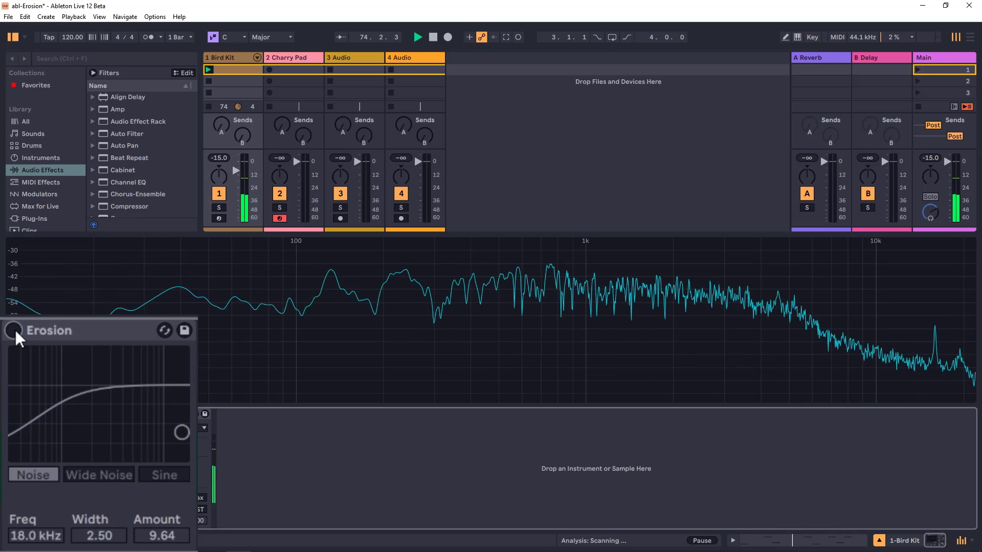
click(14, 330)
click(14, 328)
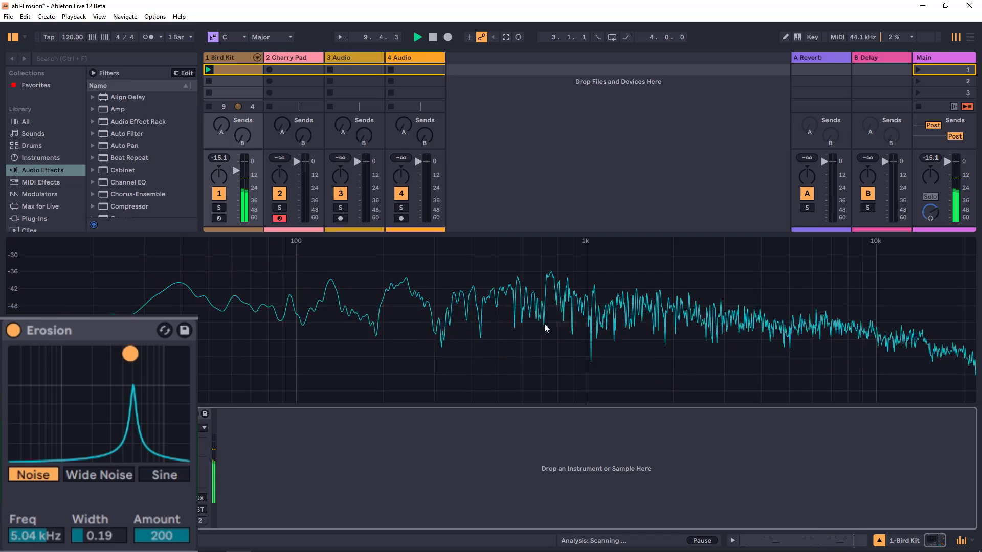
- Compare the narrow noise band with bypass and adjust Erosion to about 6.23 kHz, width 0.15 and amount 186
click(14, 330)
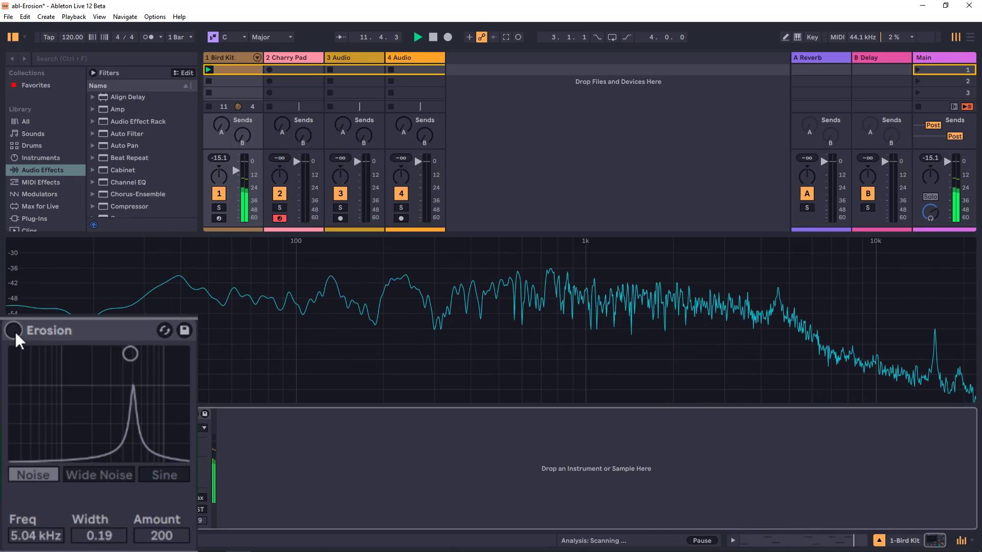
click(15, 330)
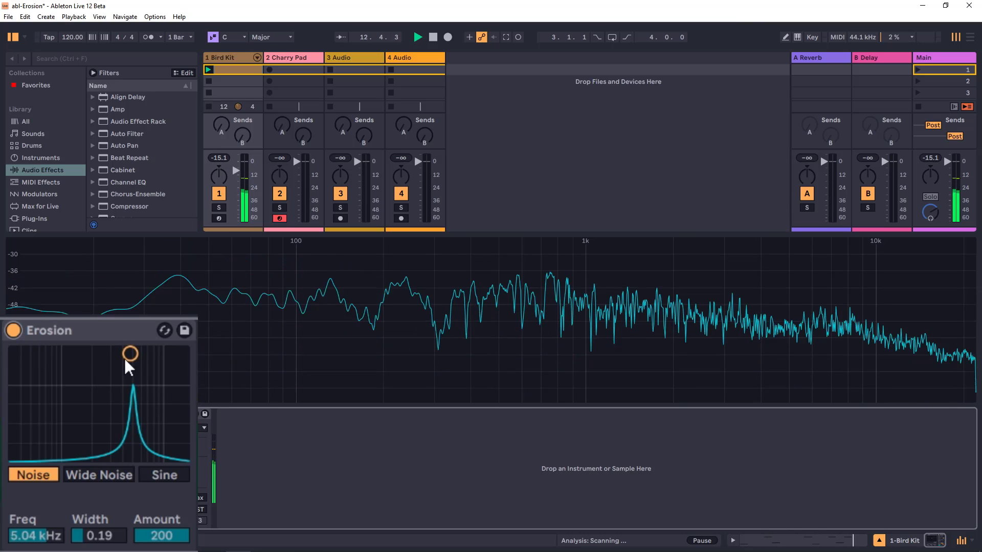
mouse_move(125, 358)
mouse_down()
mouse_move(147, 357)
mouse_move(139, 357)
mouse_up()
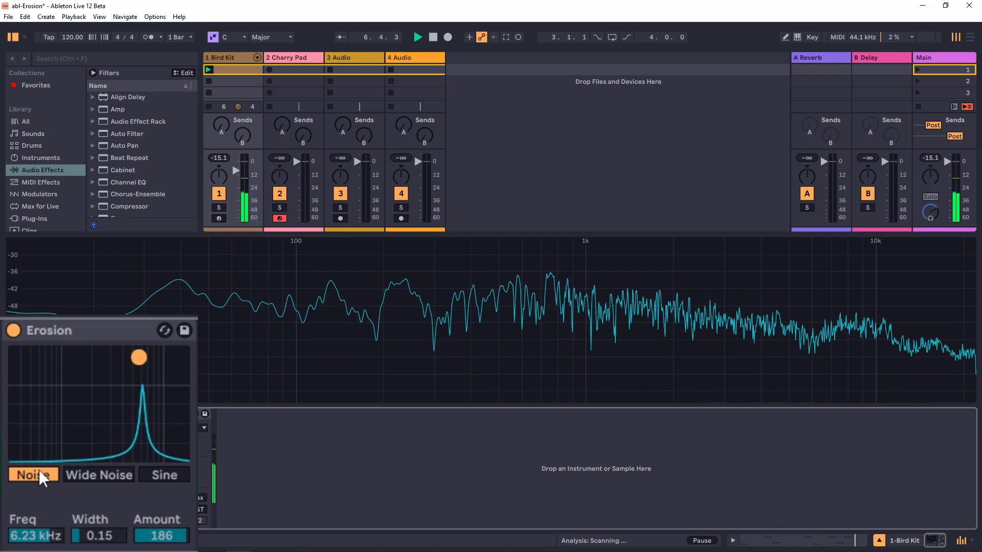
- Set Erosion to Wide Noise at about 6.82 kHz, width 0.81 and amount 142, and compare it with Noise mode
click(101, 473)
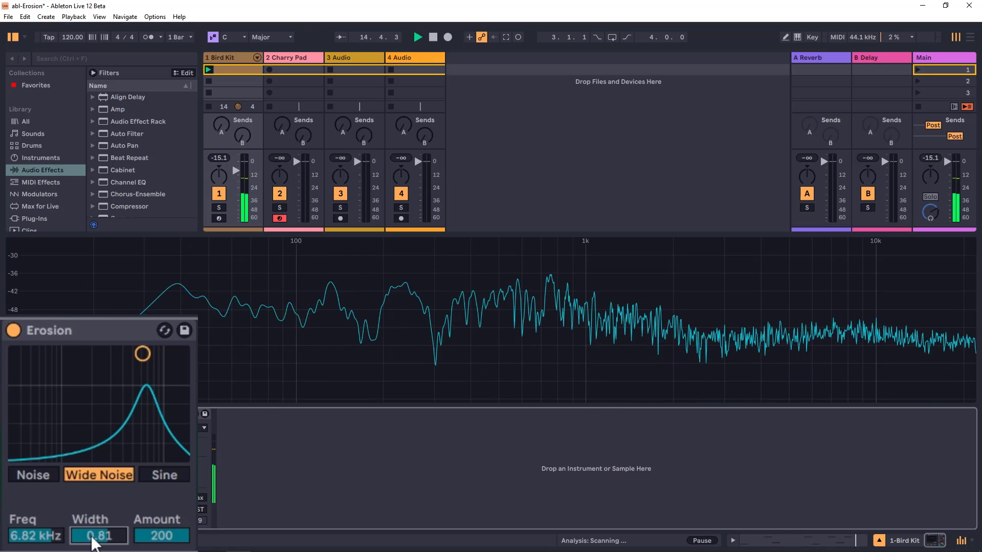
drag(139, 360, 139, 375)
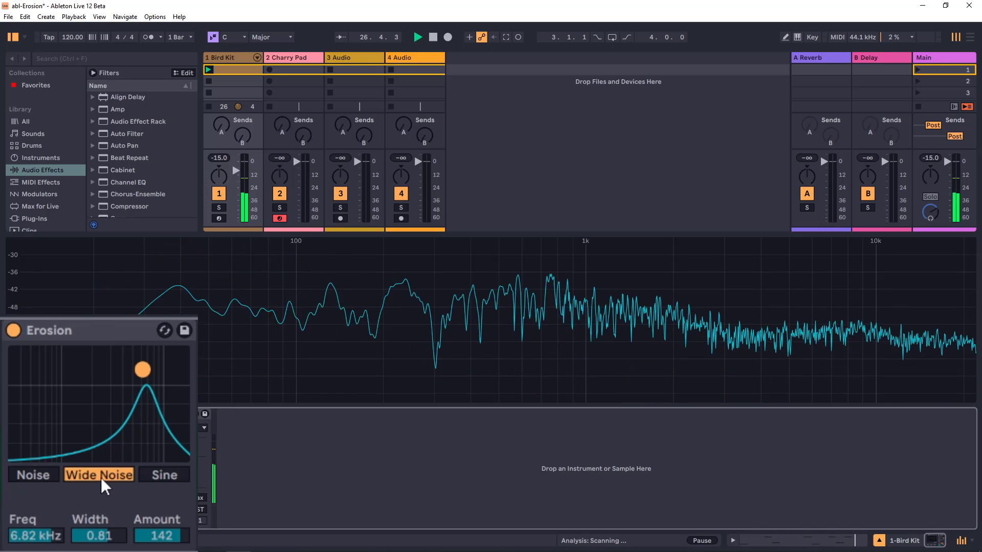
click(41, 477)
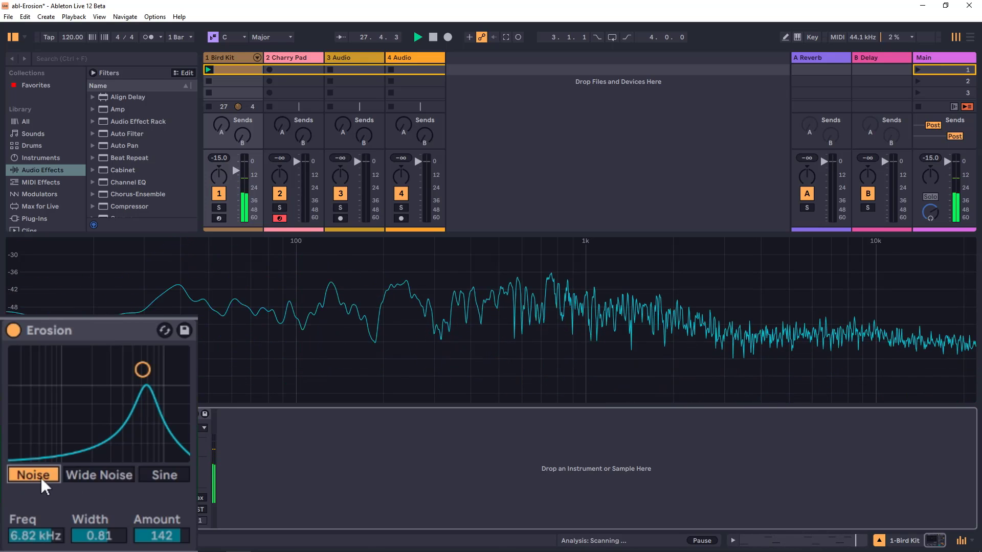
click(92, 473)
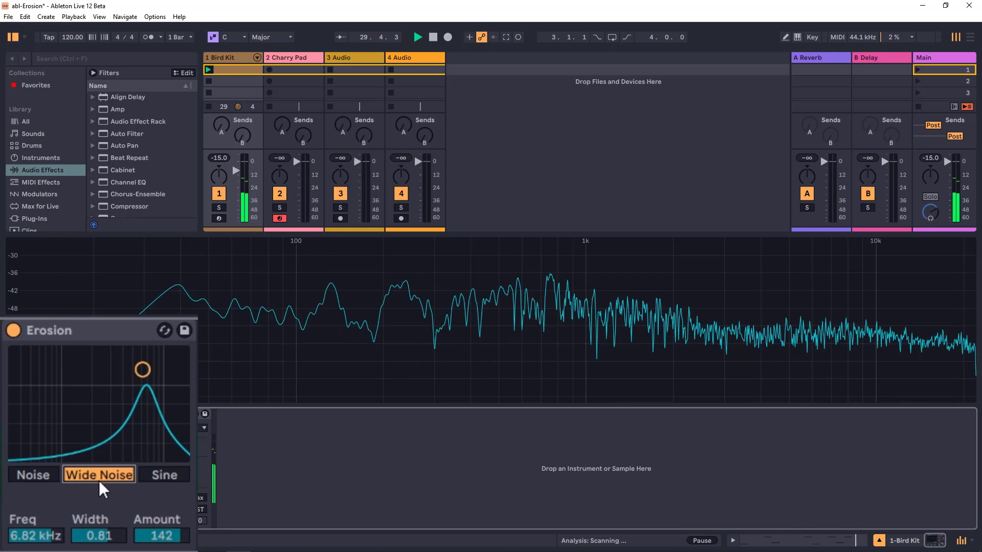
- Lower Erosion's amount to about 1.07 at 4.07 kHz, and switch to Sine mode with playback stopped
drag(143, 367, 121, 447)
key(space)
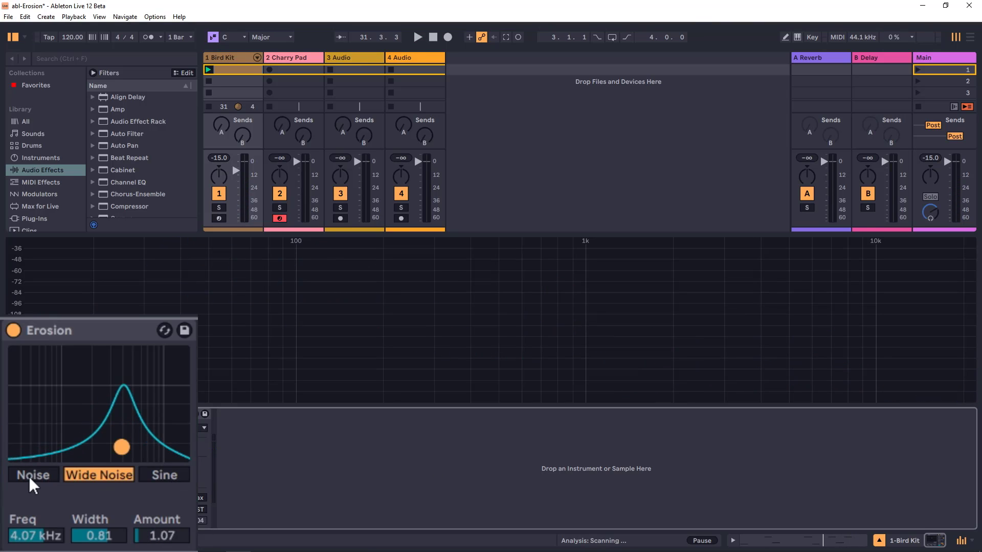
click(158, 474)
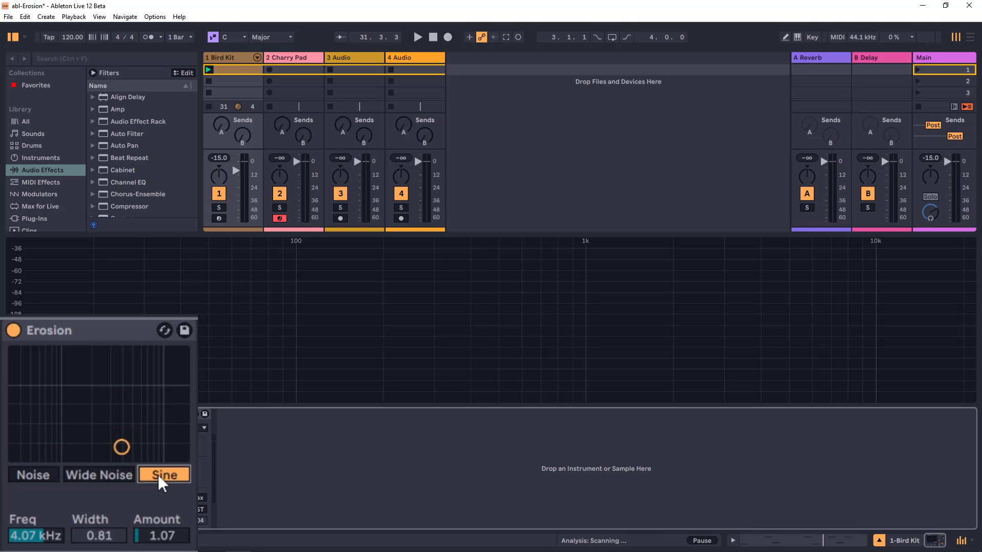
- Restart playback, raise the sine modulation to about 6.23 kHz with an amount of about 14.4, and compare it with bypass
key(space)
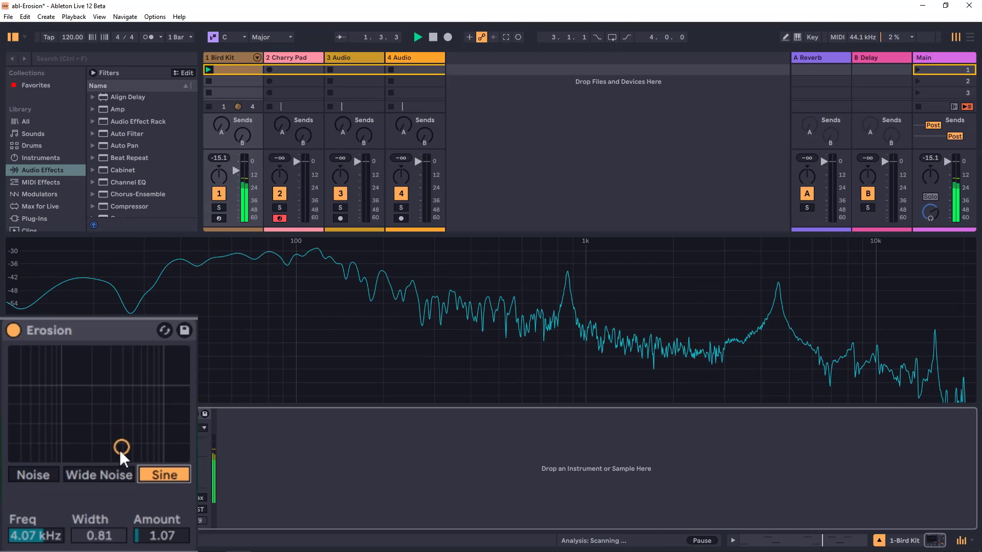
drag(118, 448, 139, 428)
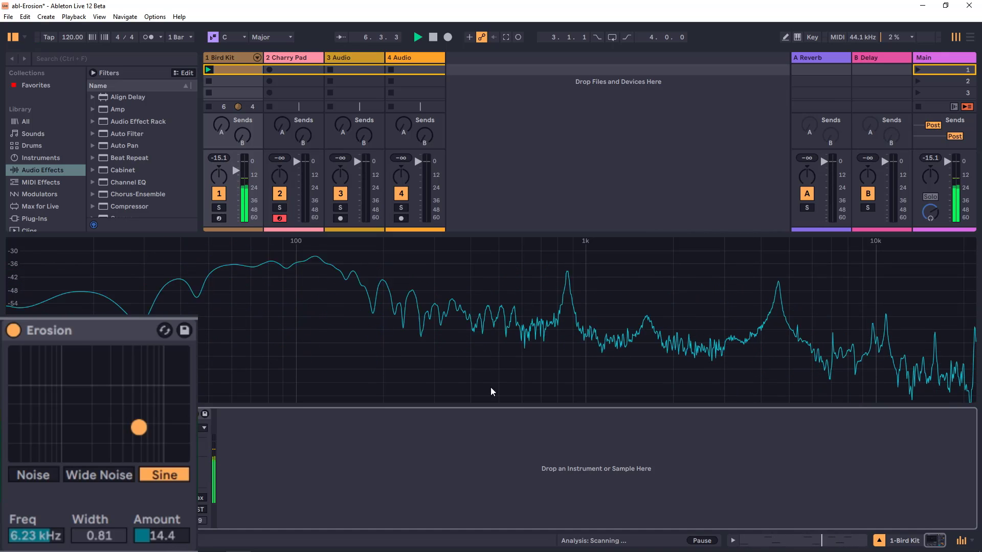
click(14, 330)
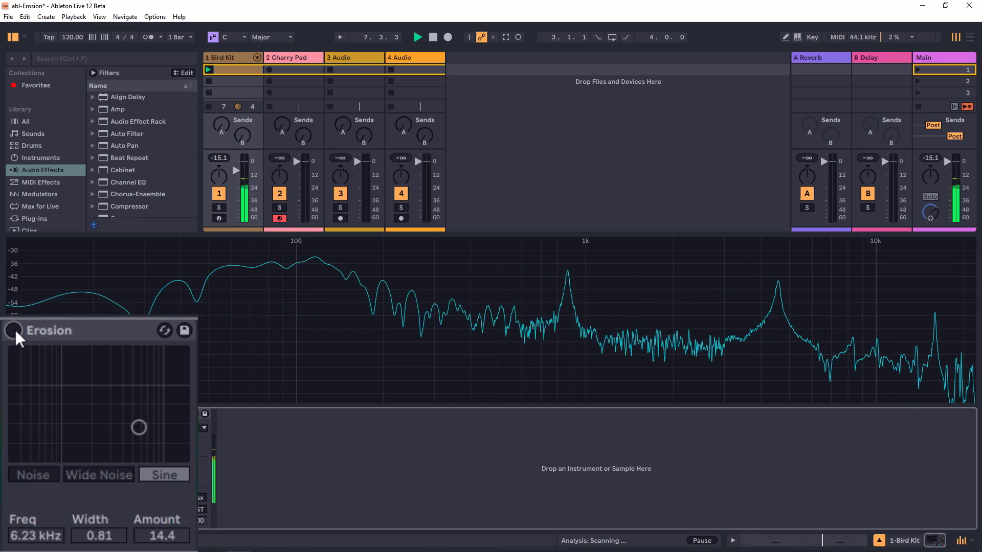
click(13, 330)
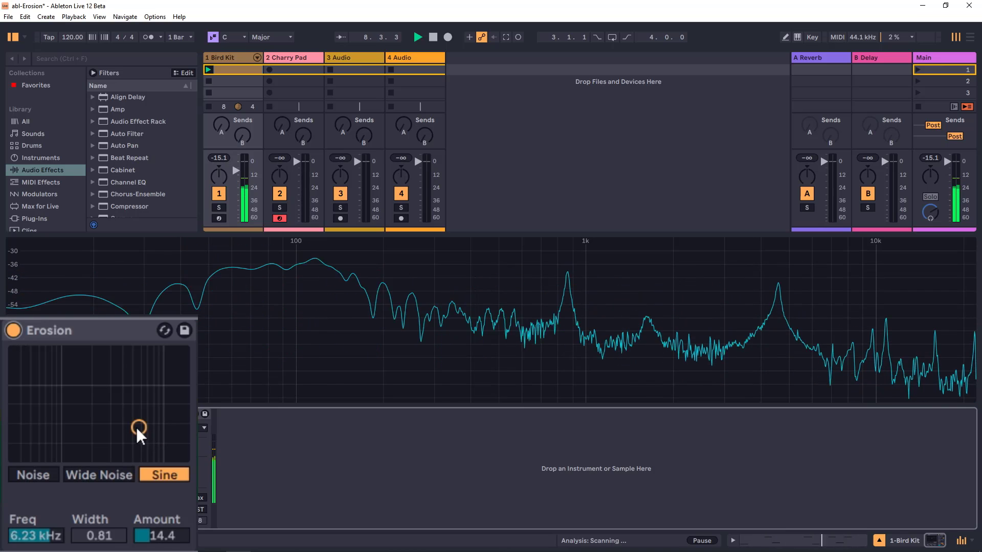
- Push the sine modulation to about 11.8 kHz with an amount of about 154 and compare it with the bypassed sound
drag(136, 425, 156, 365)
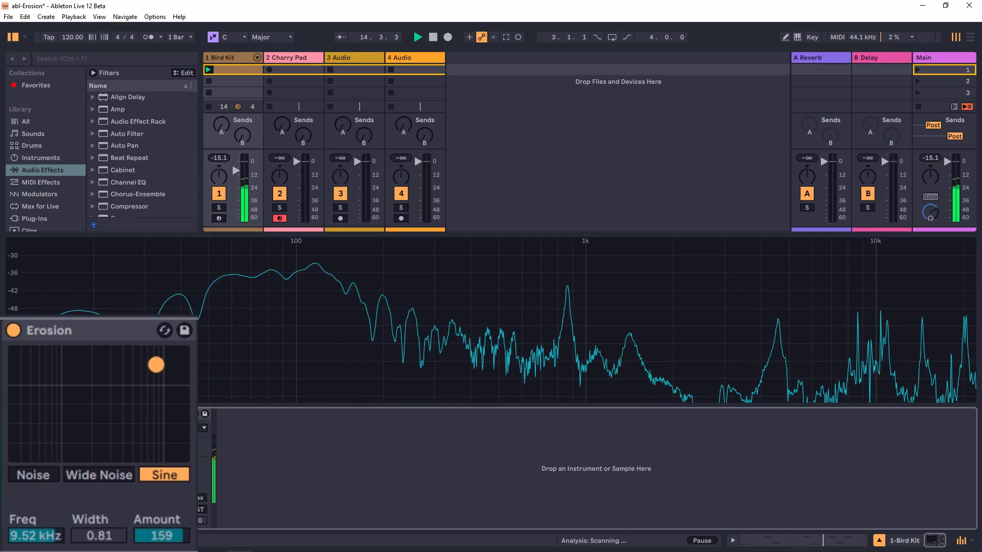
mouse_move(156, 364)
mouse_down()
mouse_move(65, 363)
mouse_move(164, 366)
mouse_up()
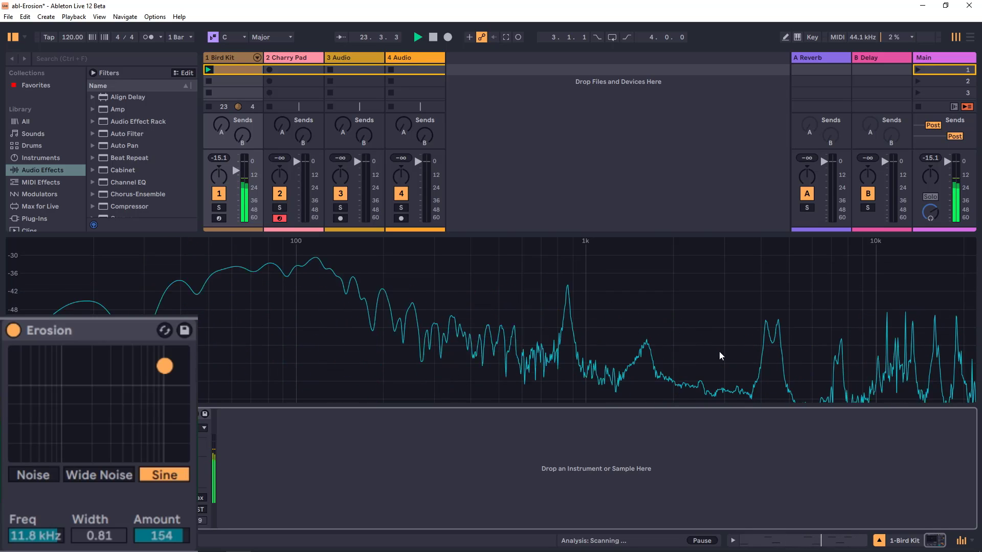
click(13, 330)
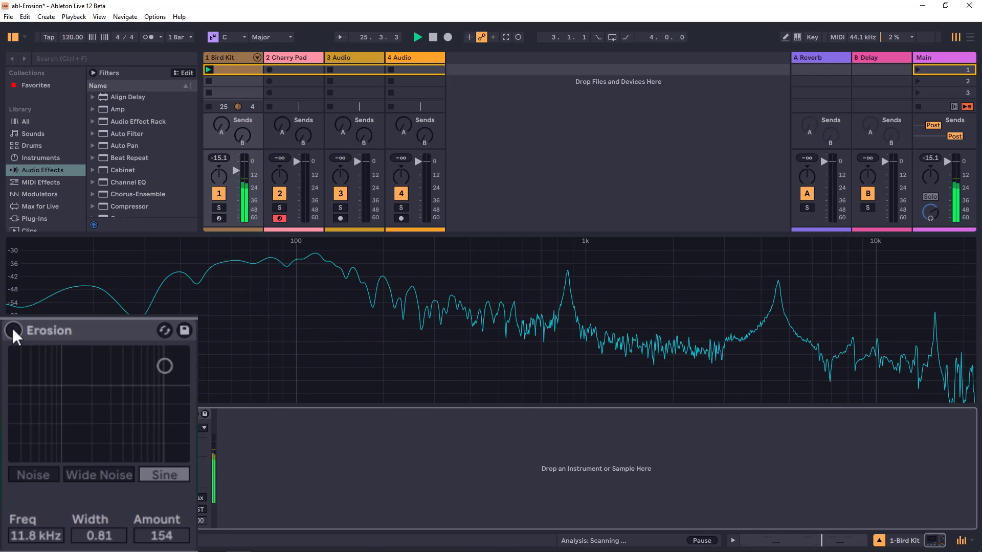
click(12, 331)
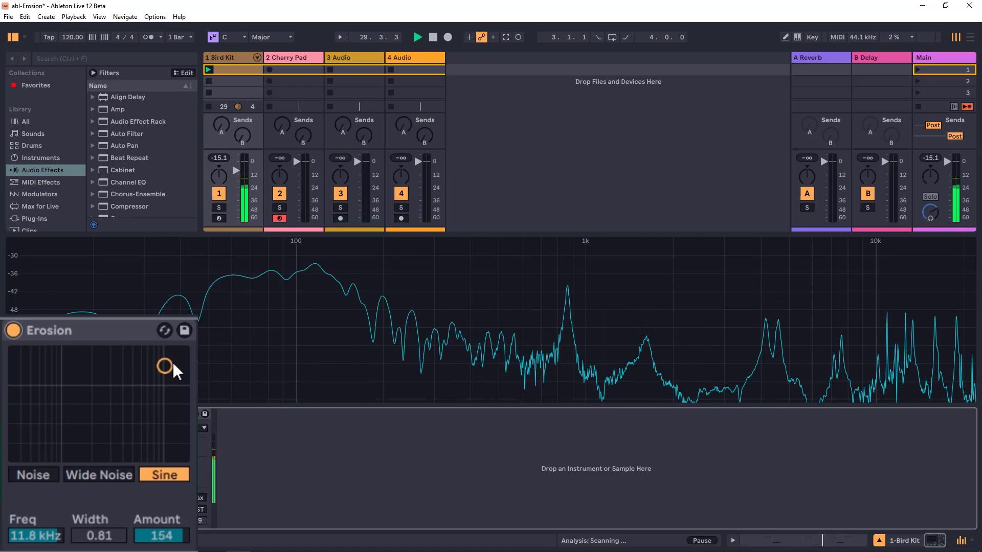
- Bring Erosion's point to about 10.4 kHz with an amount of about 26.8 and switch the device to Noise mode
drag(164, 365, 160, 417)
click(53, 470)
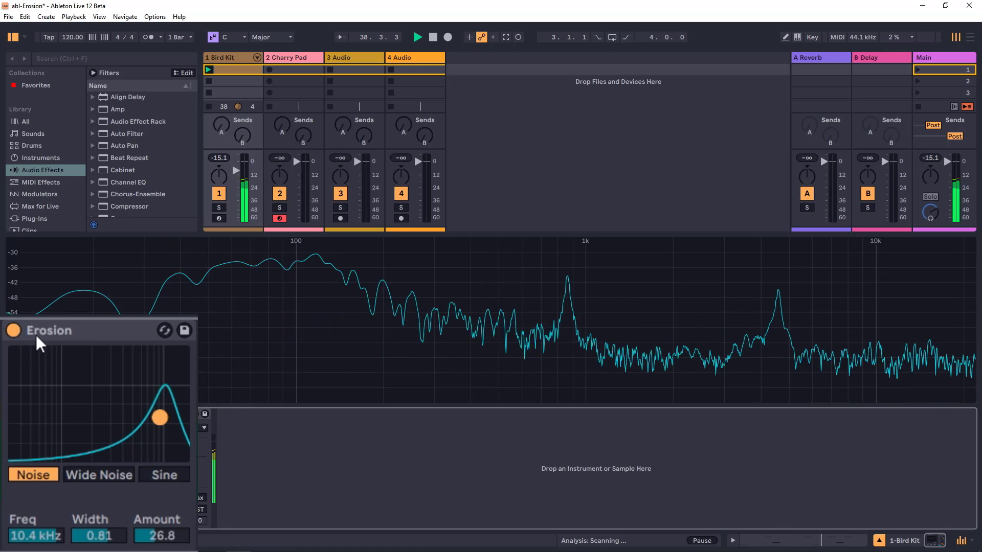
- With playback stopped, switch to the Charry Pad track, fold its instrument device and bypass Erosion to hear the dry pad
key(space)
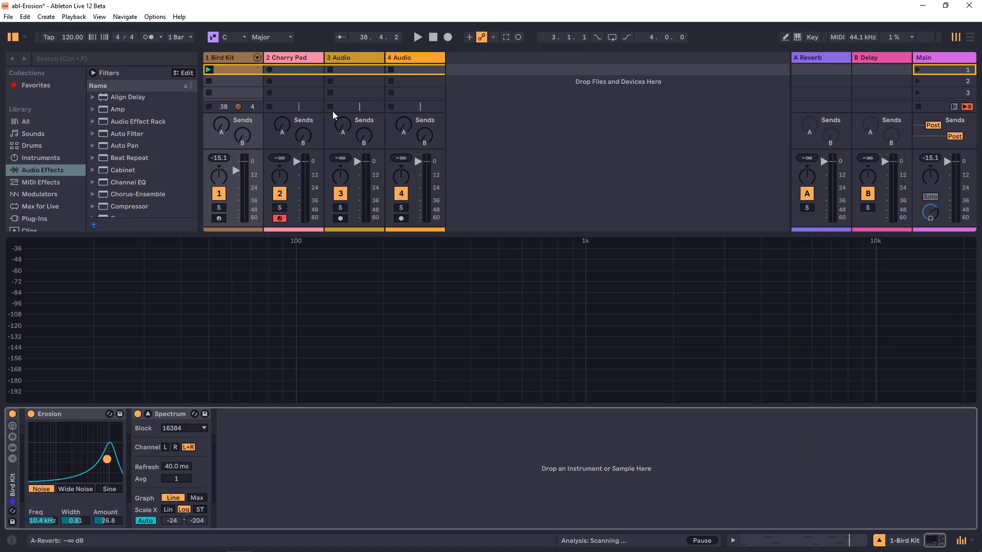
click(292, 62)
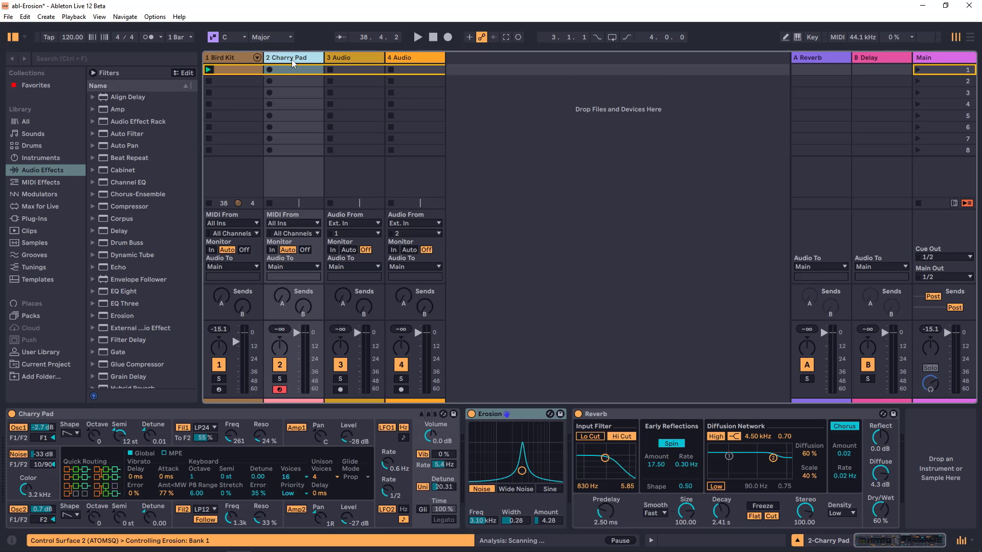
double_click(275, 415)
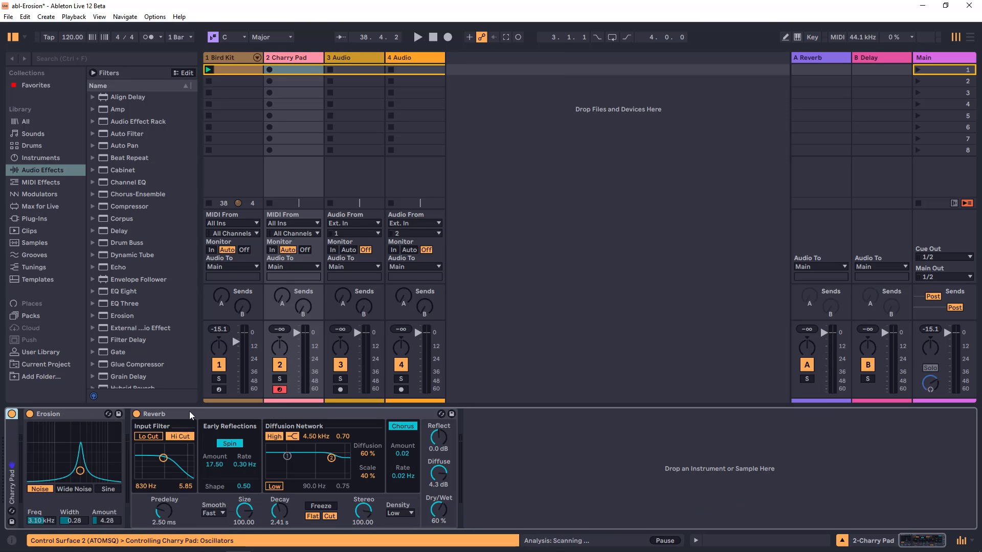
click(31, 415)
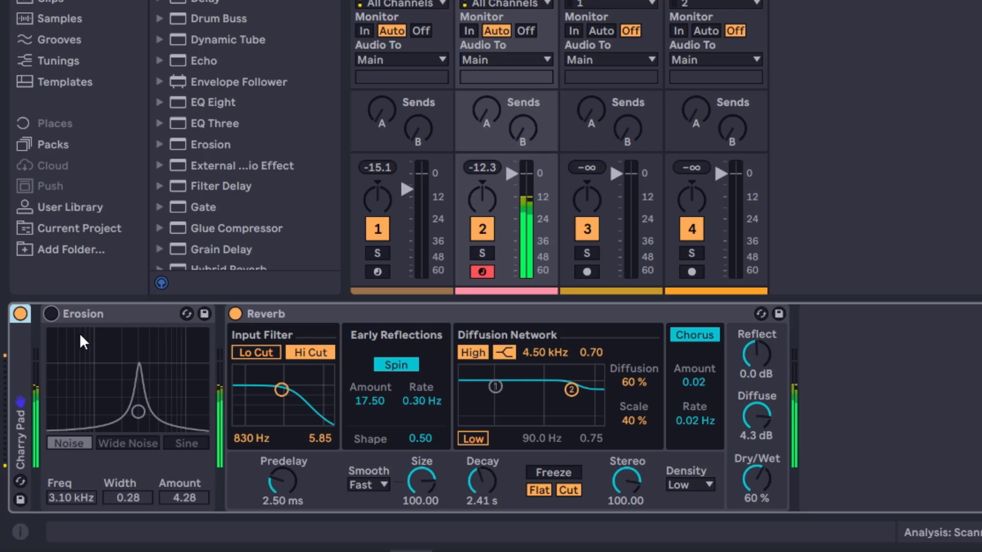
- Re-enable Erosion on the pad and sweep its noise point through about 2.83 kHz at amount 93.3, down to about 309 Hz at 0.03
click(51, 314)
drag(138, 411, 90, 406)
drag(120, 372, 123, 355)
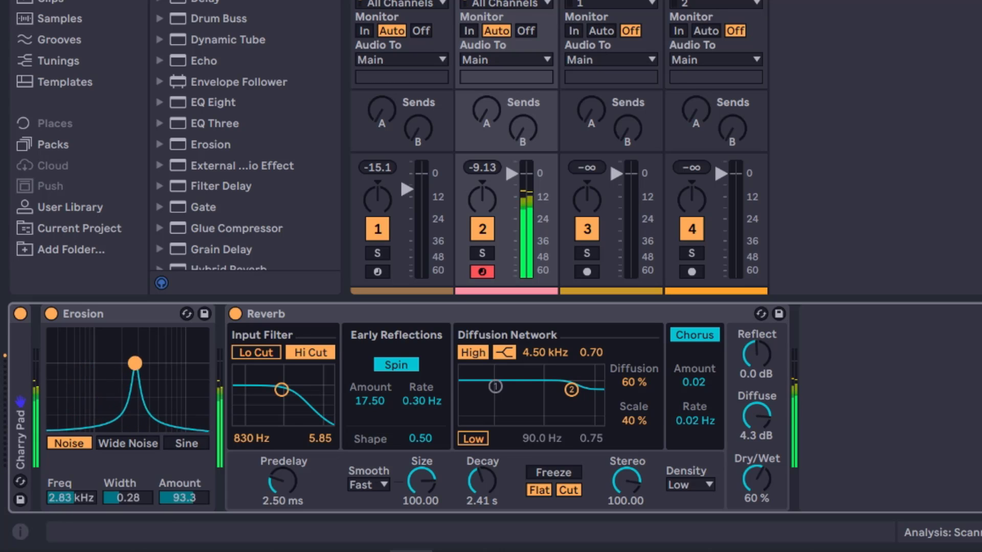
drag(152, 398, 198, 364)
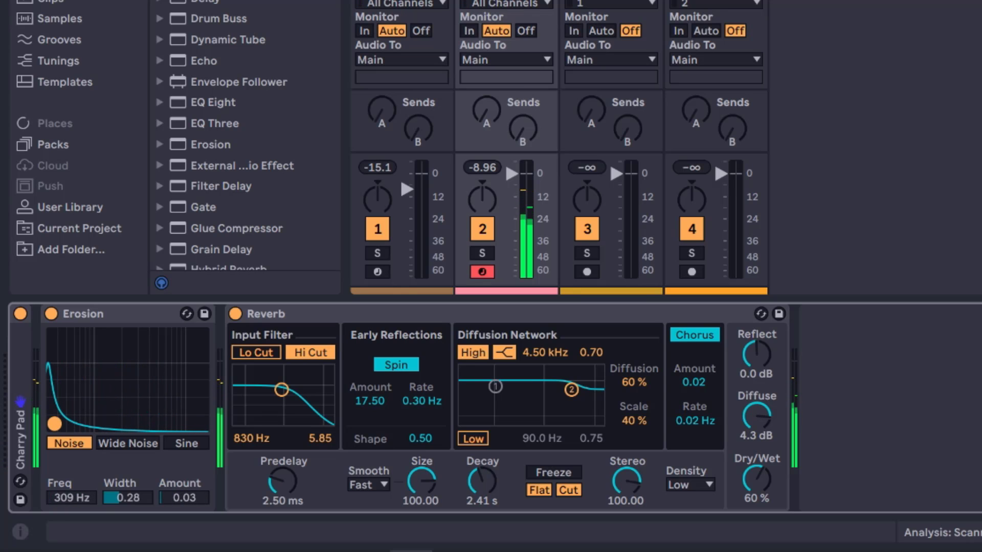
- Raise Erosion's noise point to about 518 Hz at amount 38.5, and on to about 18.0 kHz at amount 138
drag(54, 423, 56, 423)
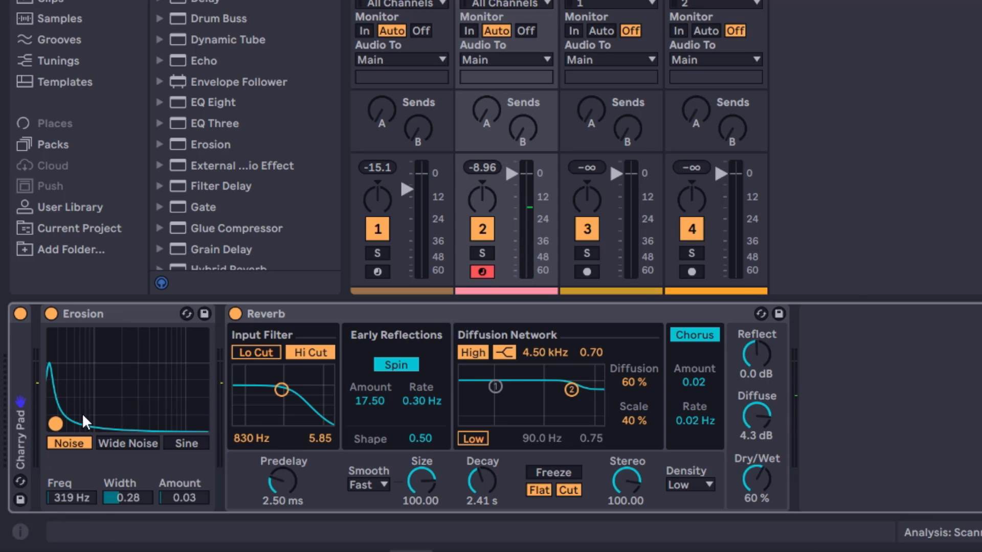
drag(56, 423, 73, 385)
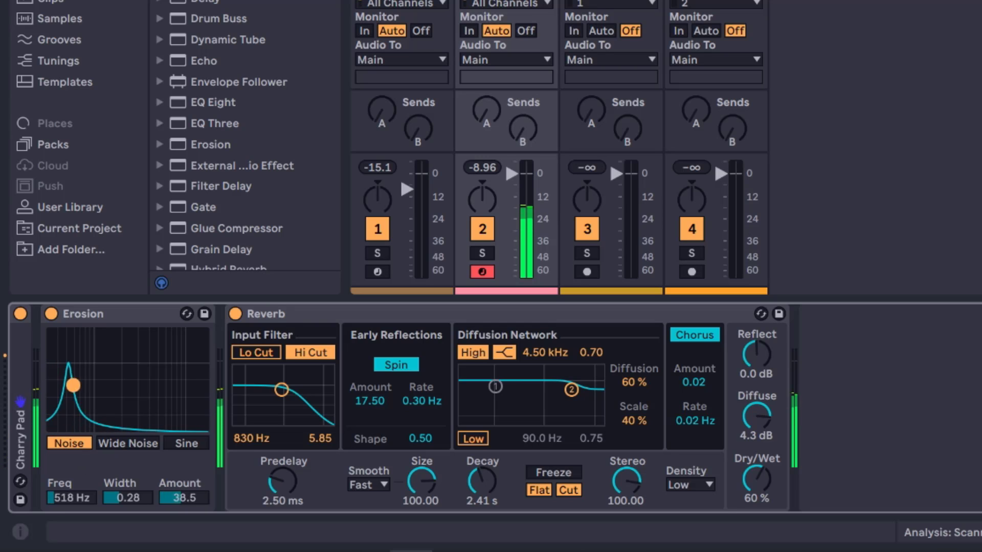
drag(158, 368, 201, 369)
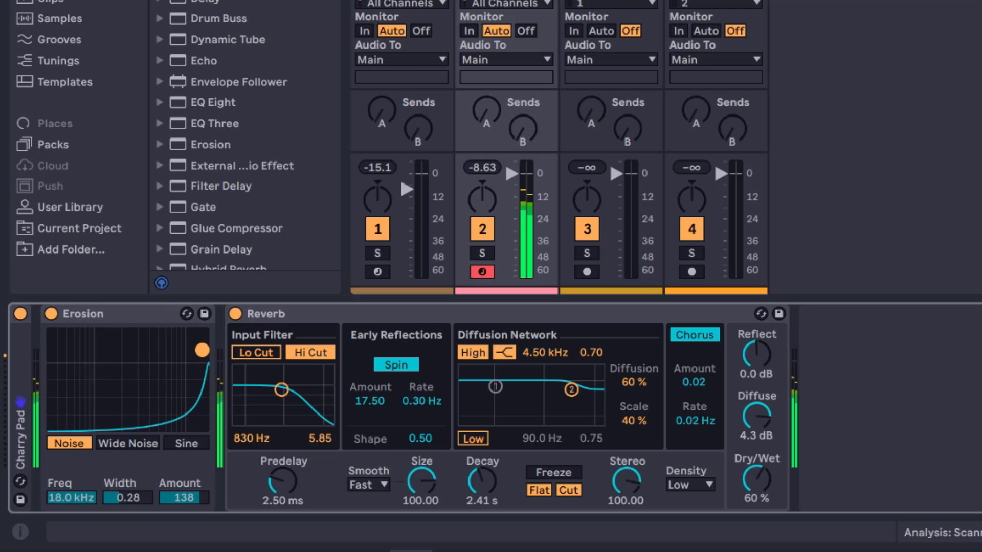
- Try Wide Noise down to about 445 Hz at amount 0.00, and switch to Sine mode at about 300 Hz with amount 0.03
click(142, 444)
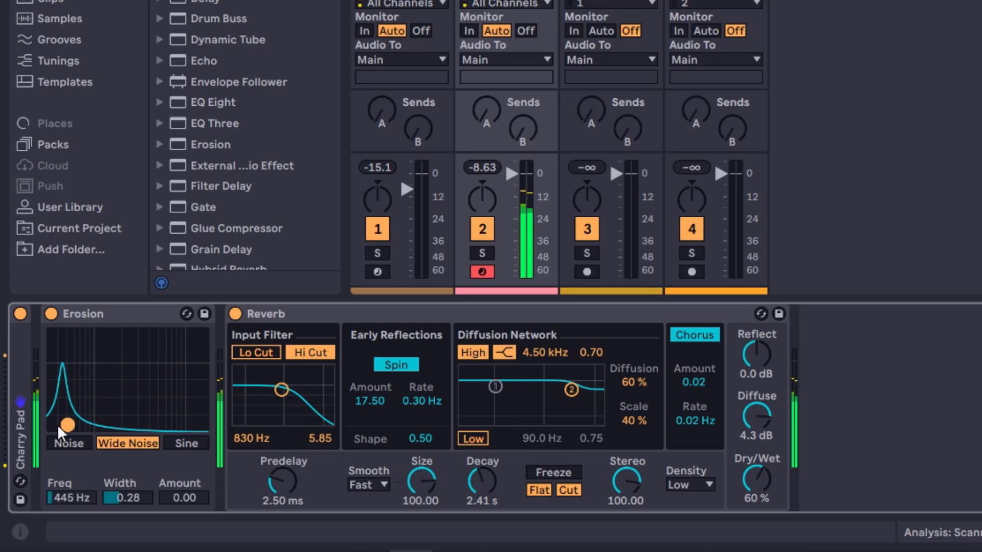
click(196, 448)
drag(57, 399, 54, 427)
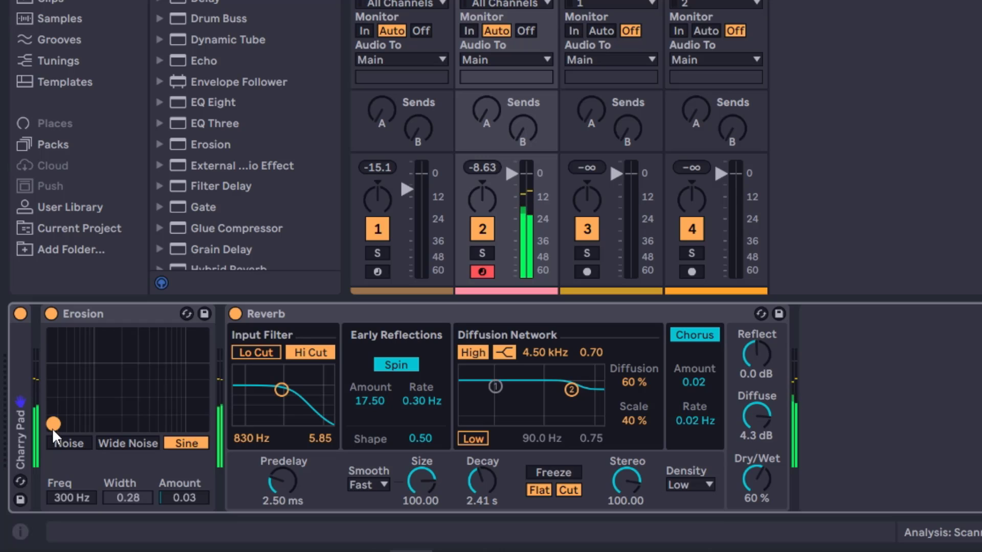